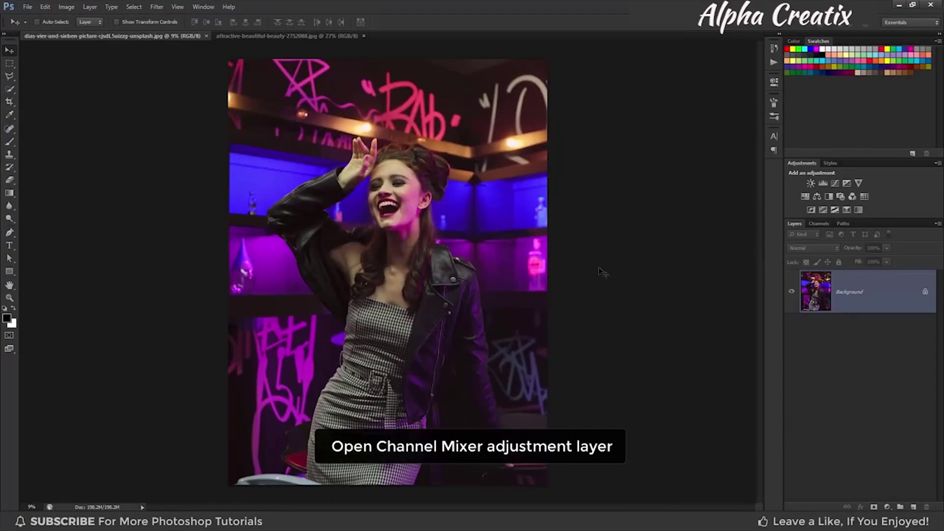
- Add a Channel Mixer layer with the Green output set to Green 0, Blue 100
click(888, 507)
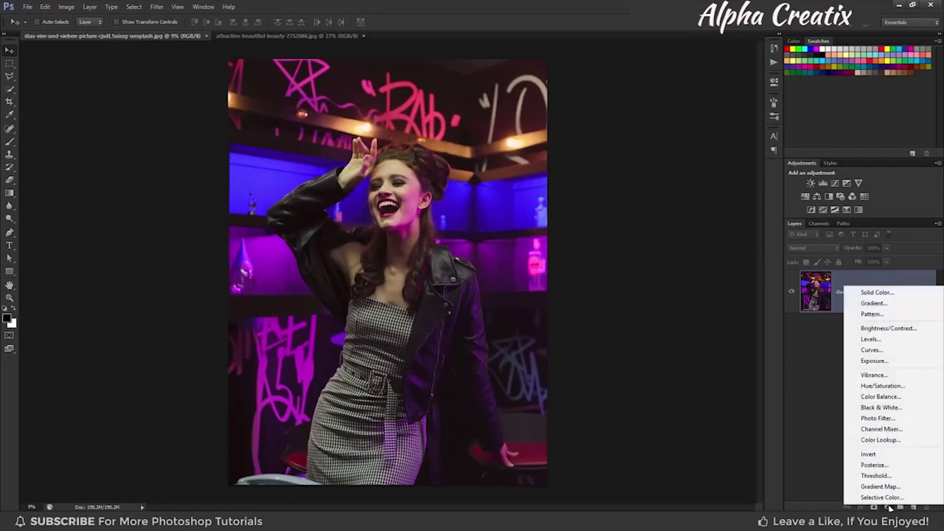
click(882, 429)
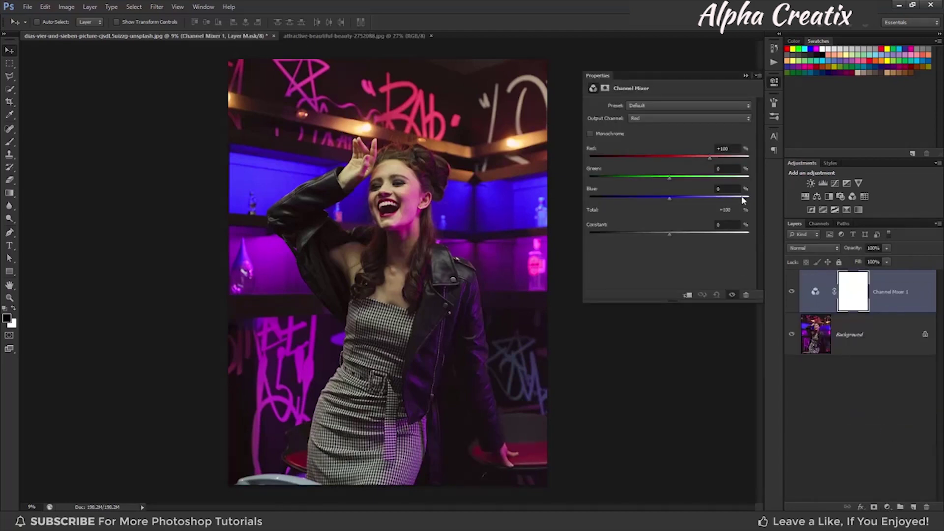
click(674, 118)
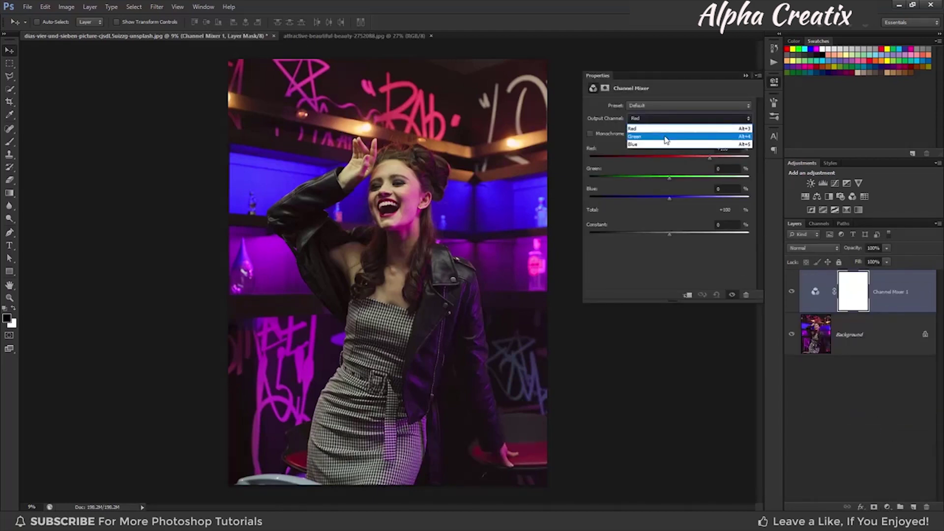
click(667, 140)
click(738, 169)
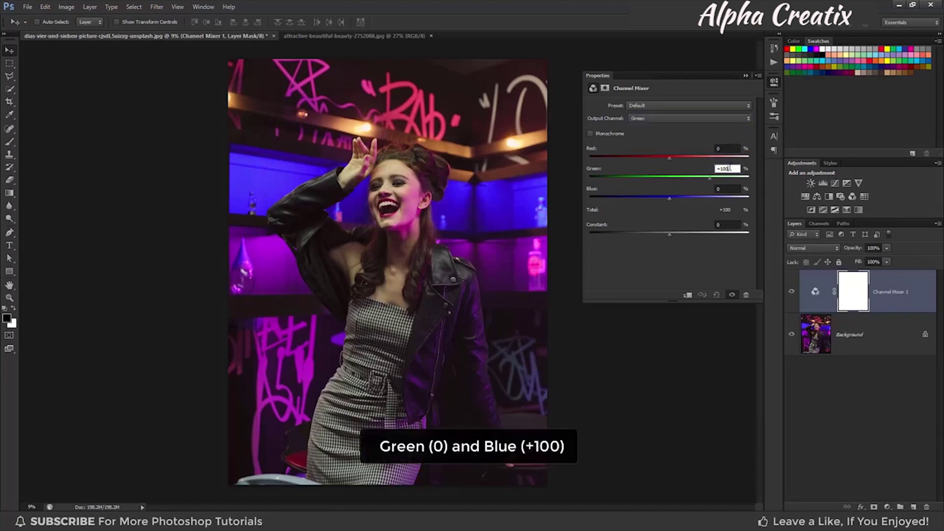
text(0)
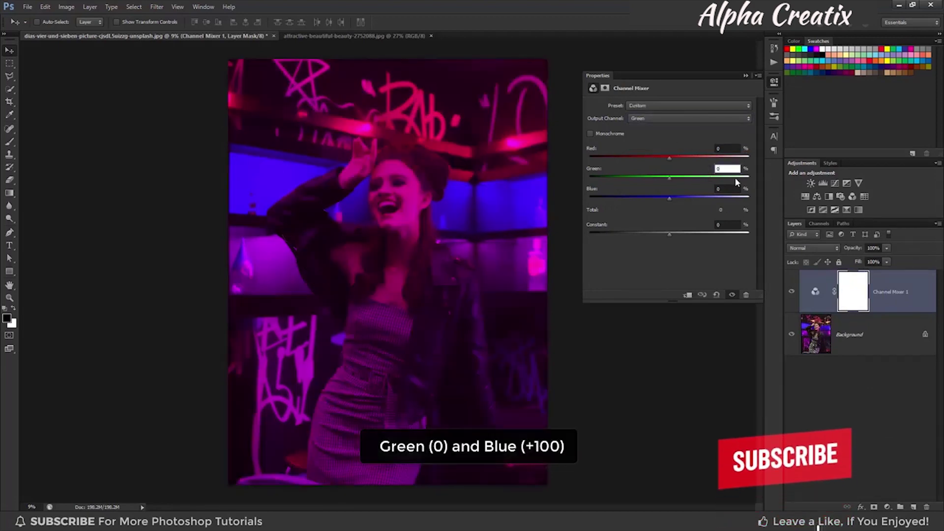
key(Tab)
text(100)
key(Return)
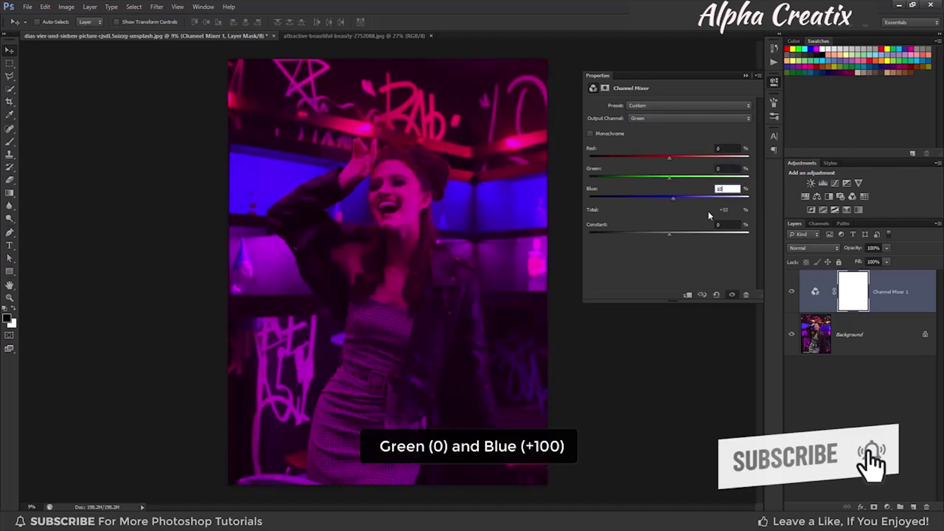
- Set the Channel Mixer's Blue output to Green 100, Blue 0
click(672, 118)
click(666, 145)
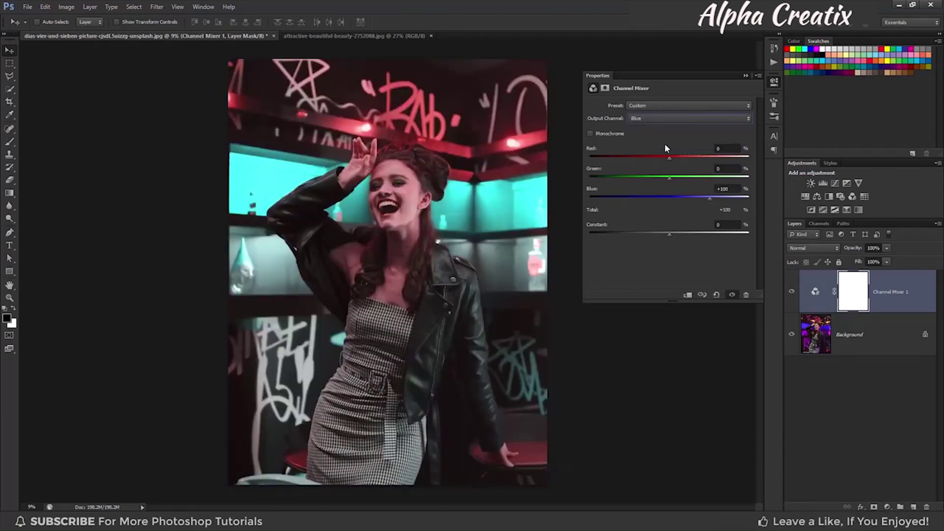
click(727, 169)
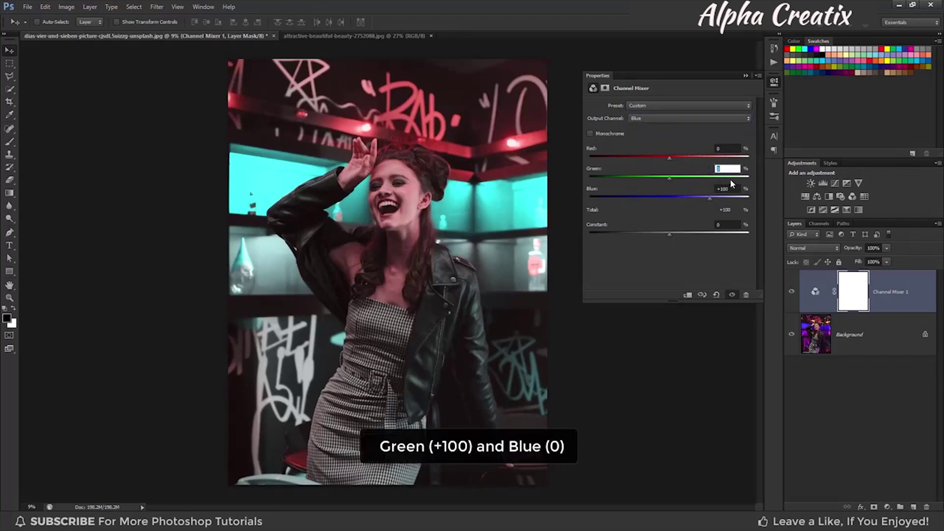
text(100)
key(Tab)
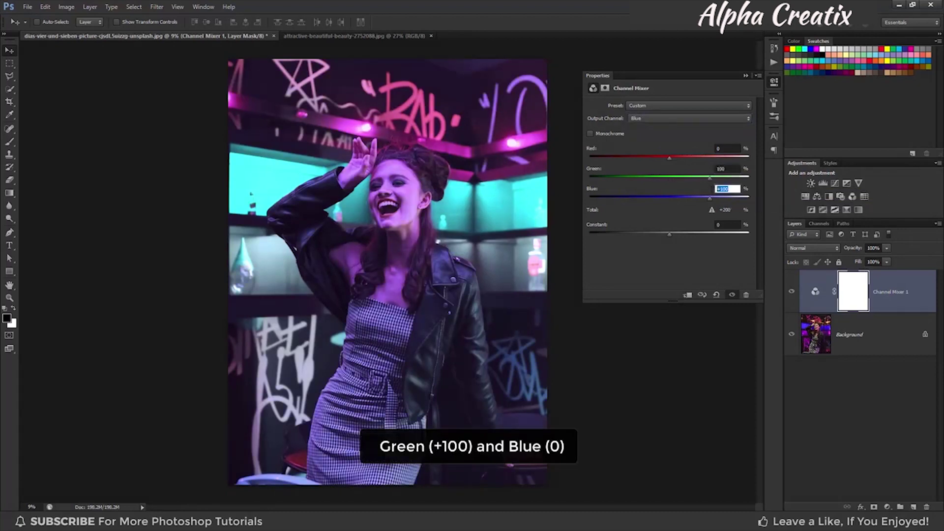
text(0)
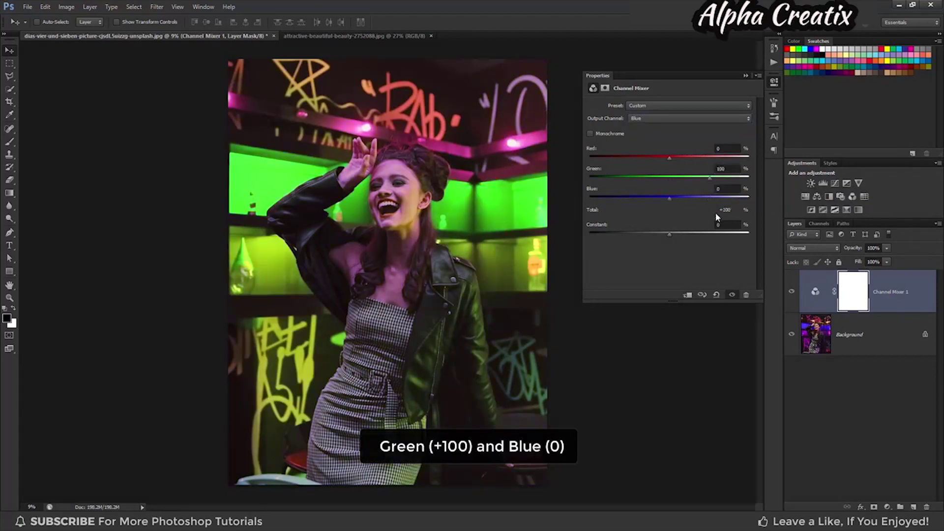
- Blend the Channel Mixer layer in Lighten mode and hide it to compare
click(746, 76)
click(811, 244)
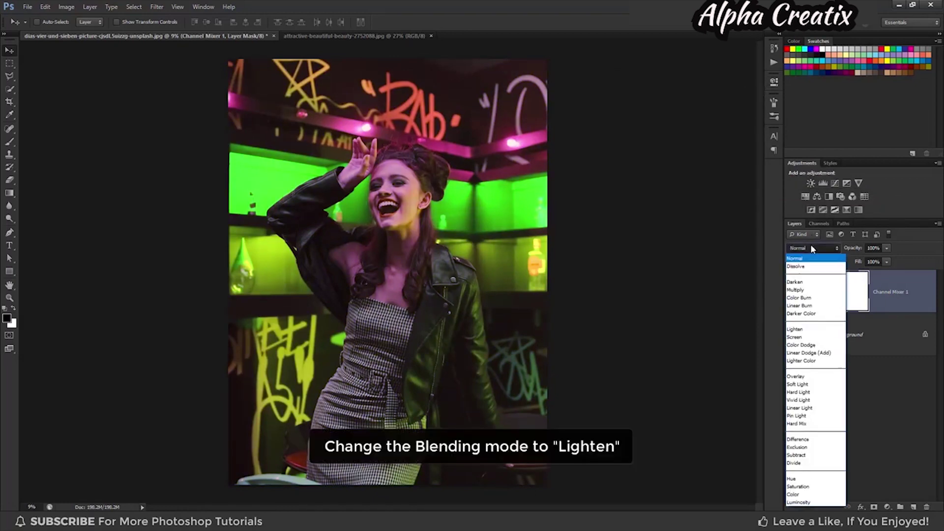
click(813, 330)
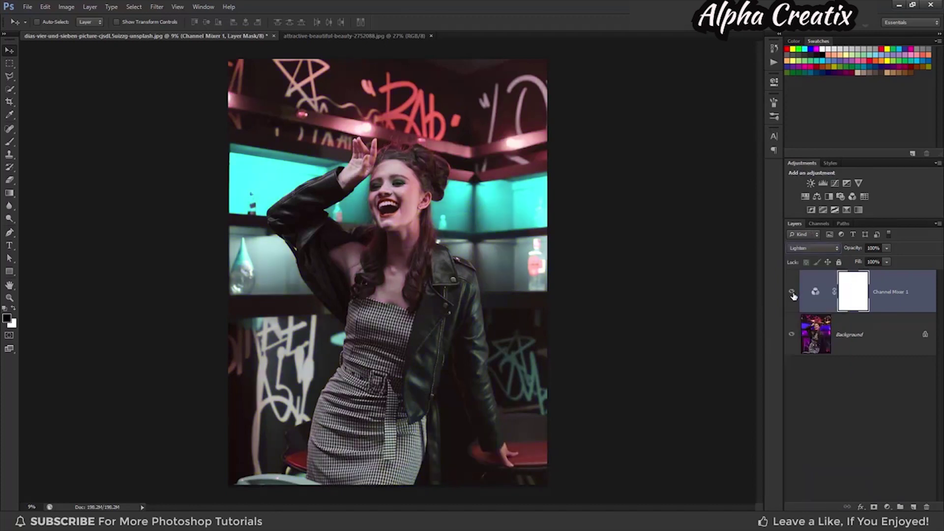
click(792, 292)
- Above the Channel Mixer, add Selective Color with Reds at Magenta +20, Yellow +40, Black +30
click(792, 292)
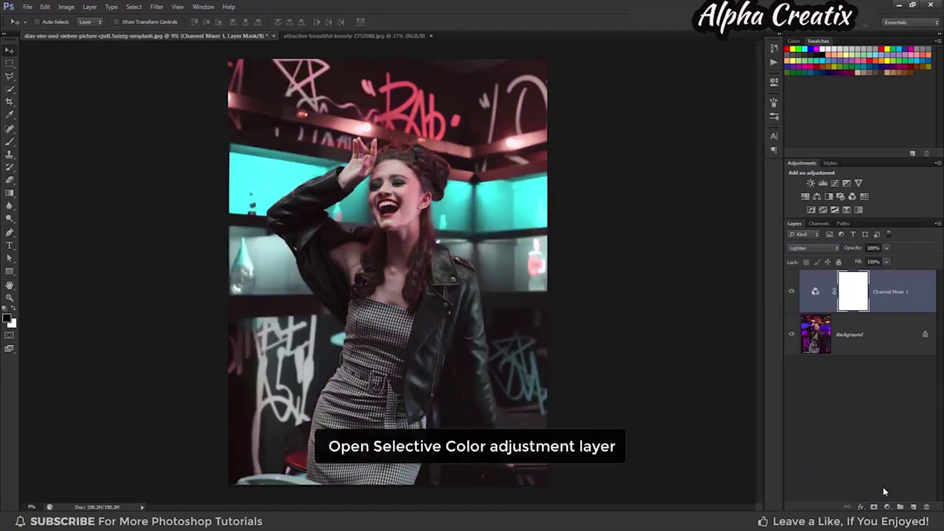
click(887, 507)
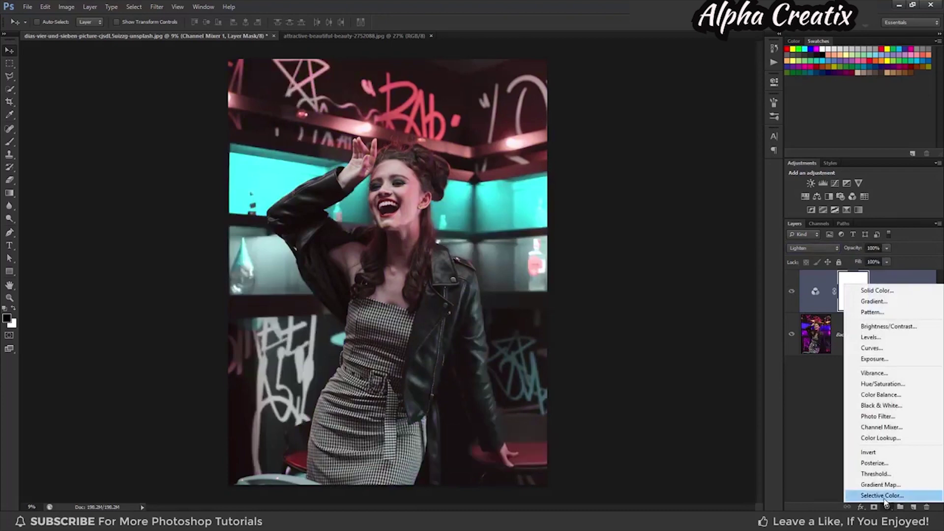
click(883, 496)
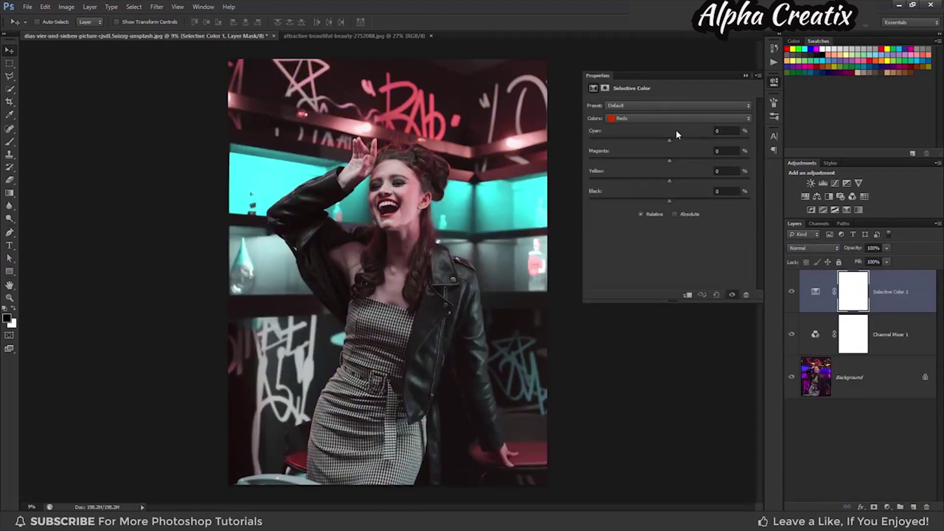
click(670, 118)
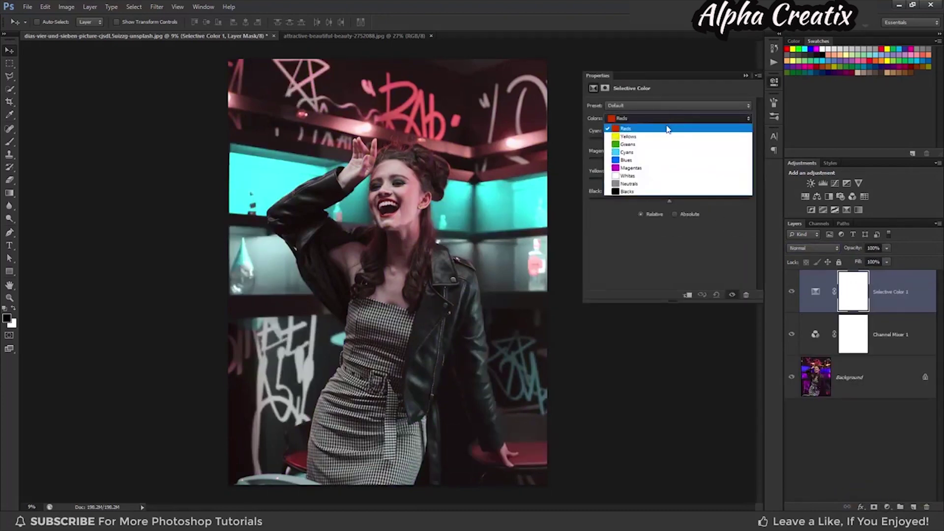
click(668, 129)
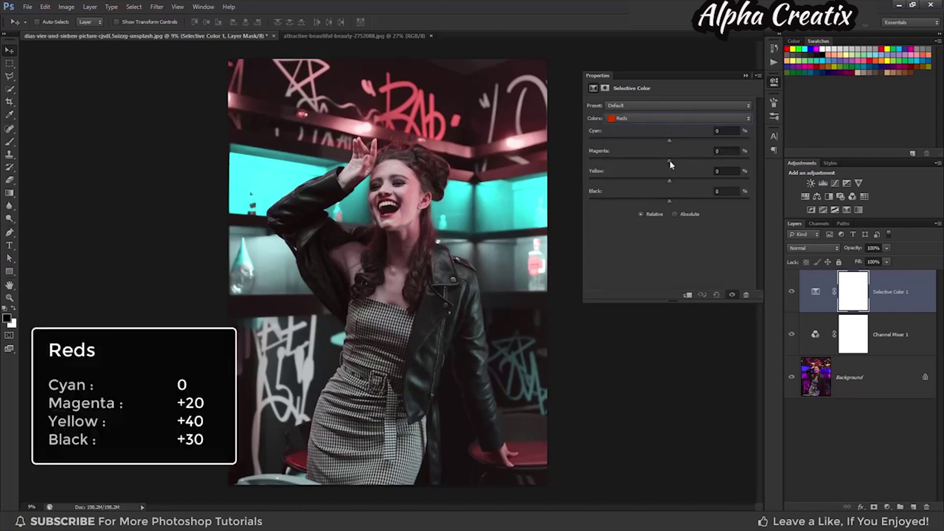
drag(670, 160, 671, 161)
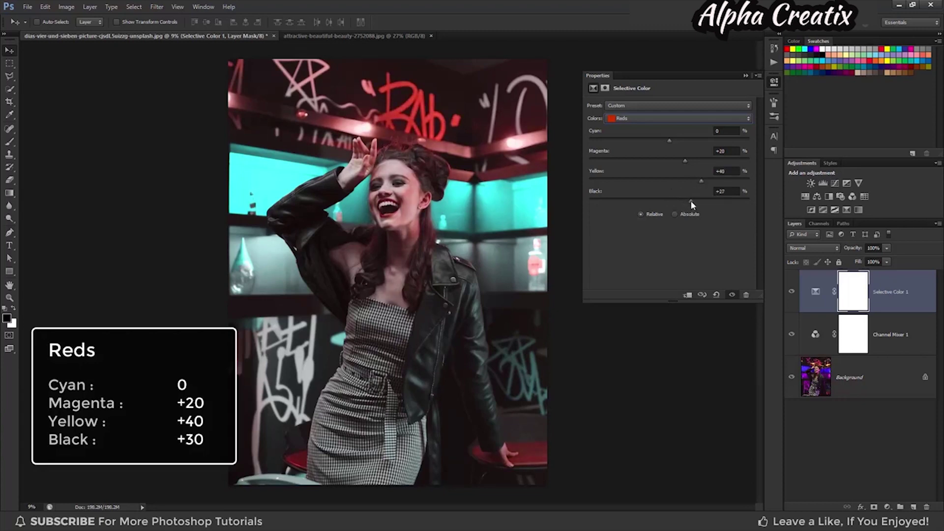
drag(692, 201, 693, 202)
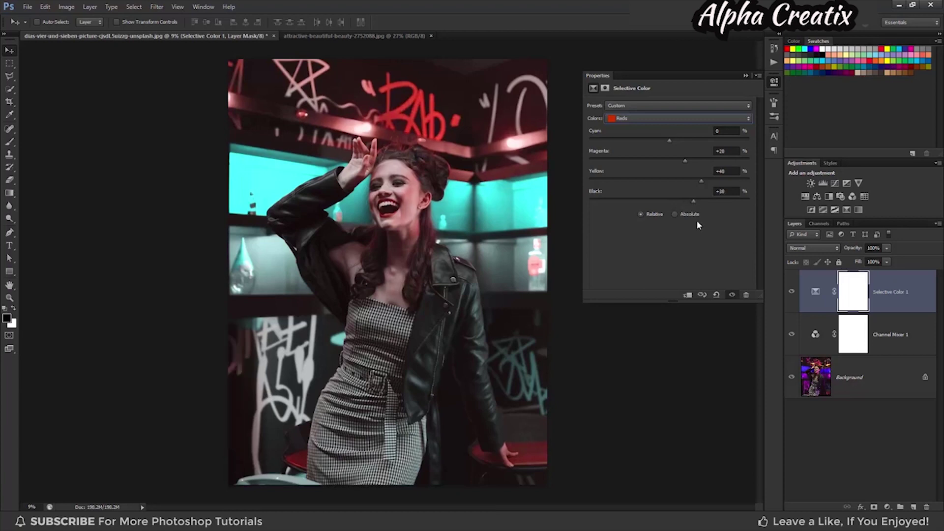
click(660, 120)
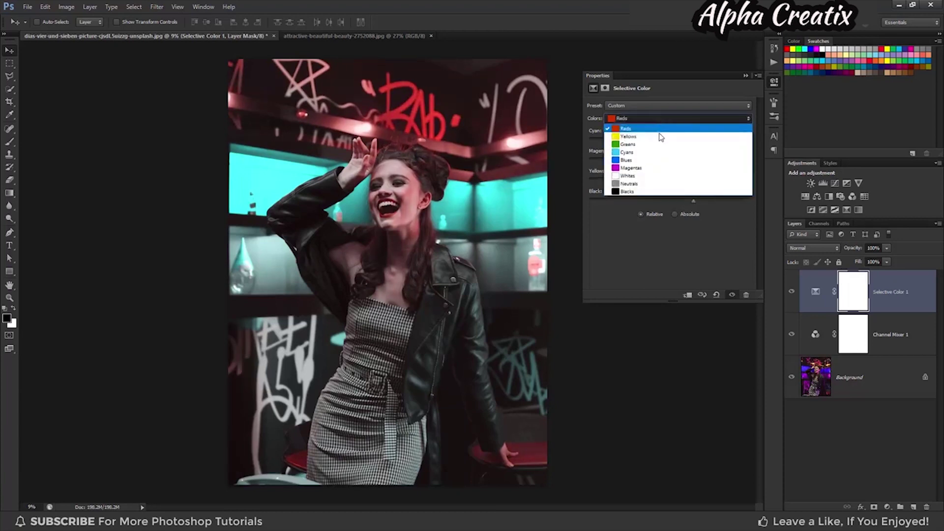
- Set the Selective Color Cyans range to Cyan 0 and Magenta 0
click(660, 153)
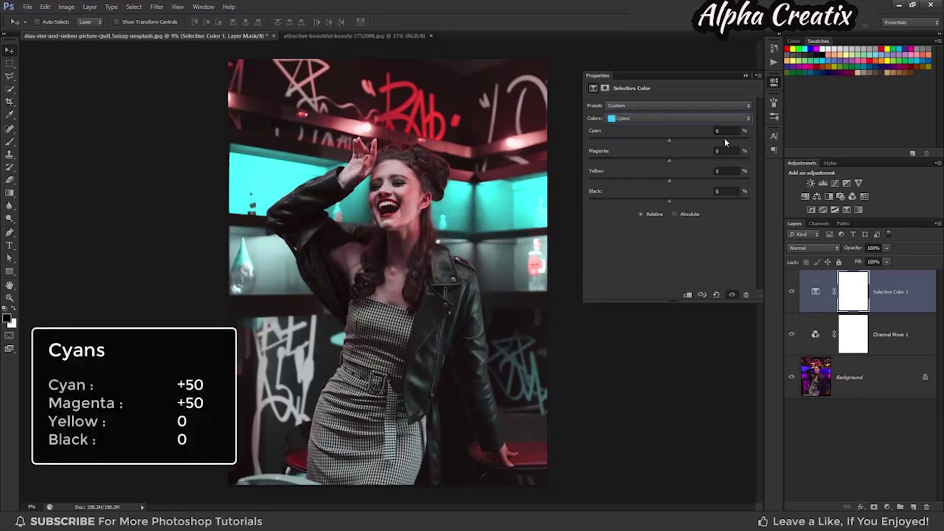
click(726, 131)
text(0)
key(Tab)
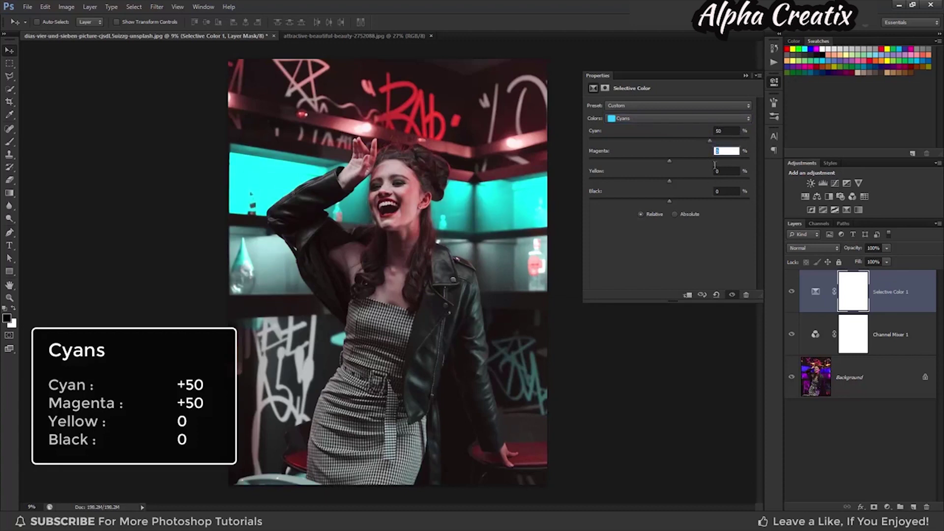
text(50)
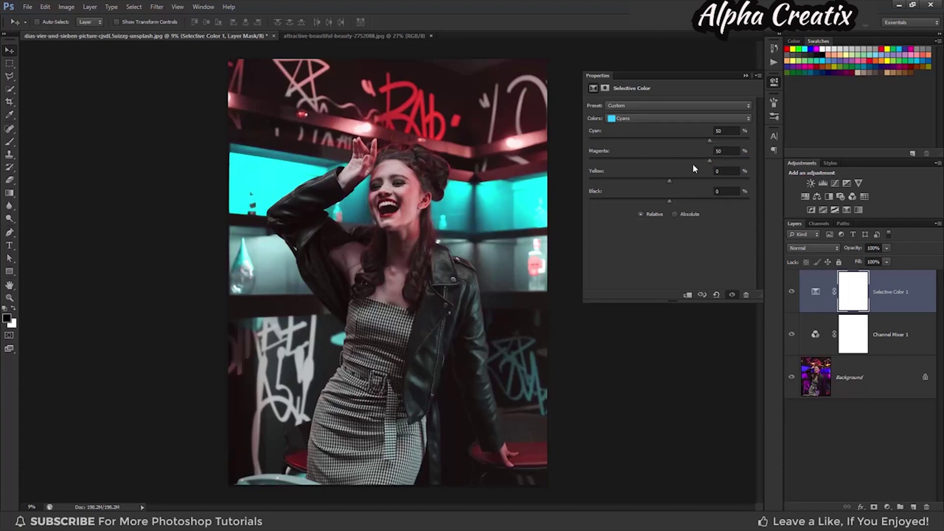
- Add a little cyan to the Whites and set Neutrals to Cyan −15, Black −5
click(657, 119)
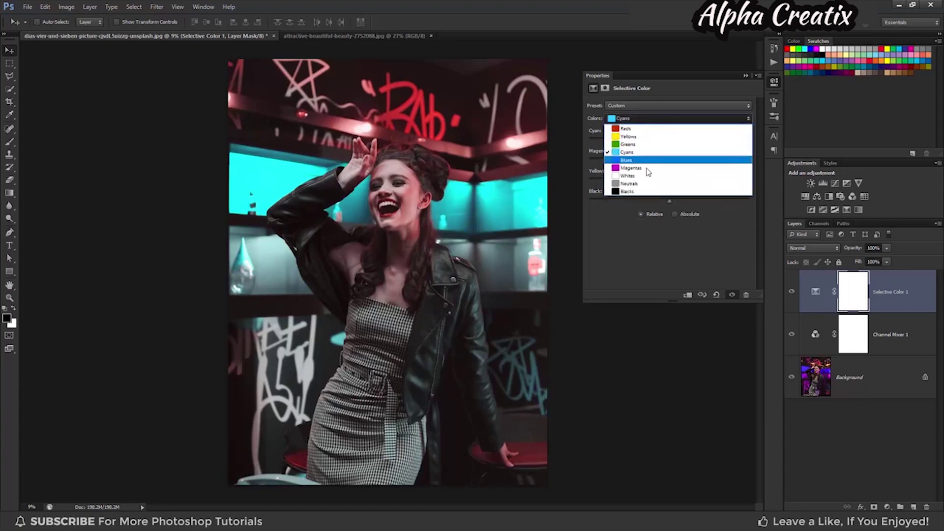
click(648, 176)
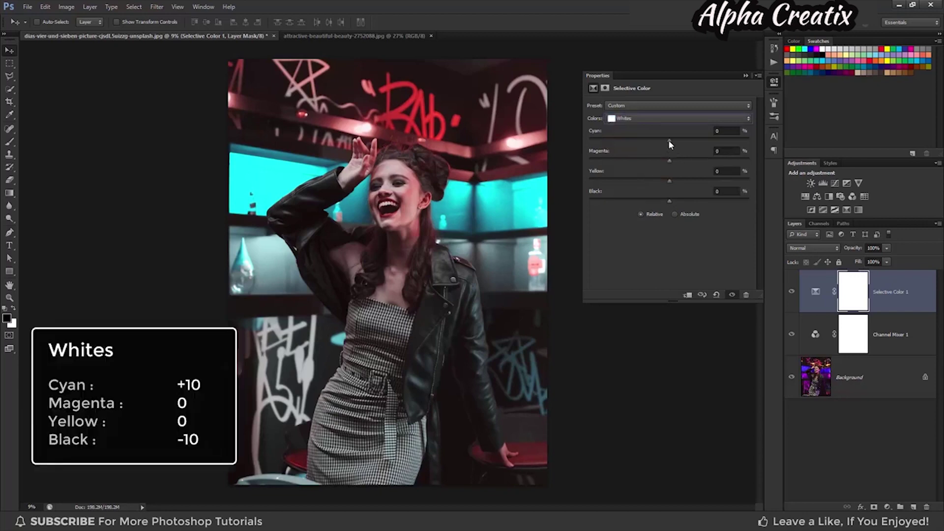
drag(669, 141, 672, 142)
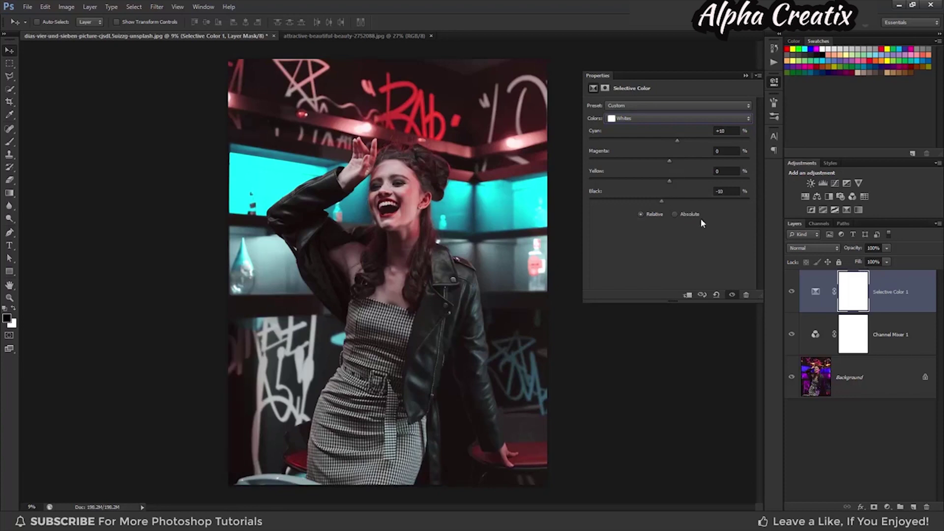
click(653, 120)
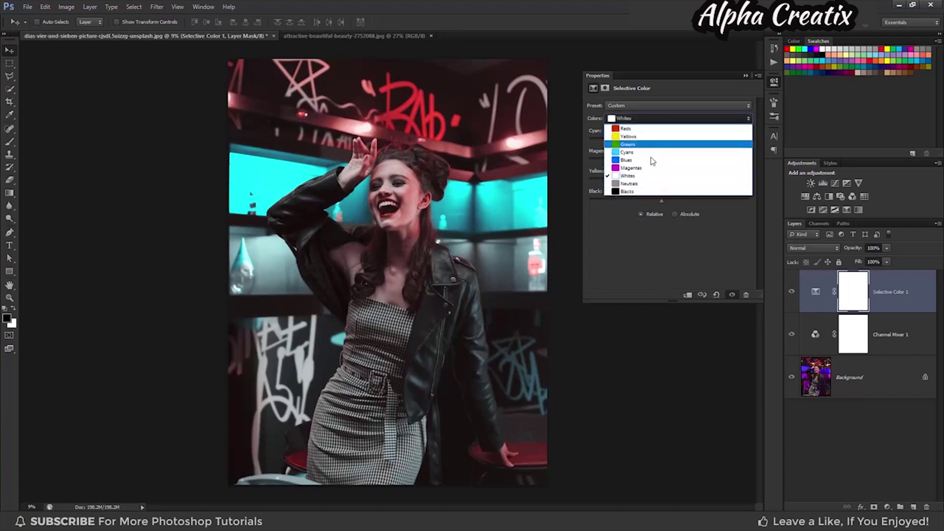
click(649, 184)
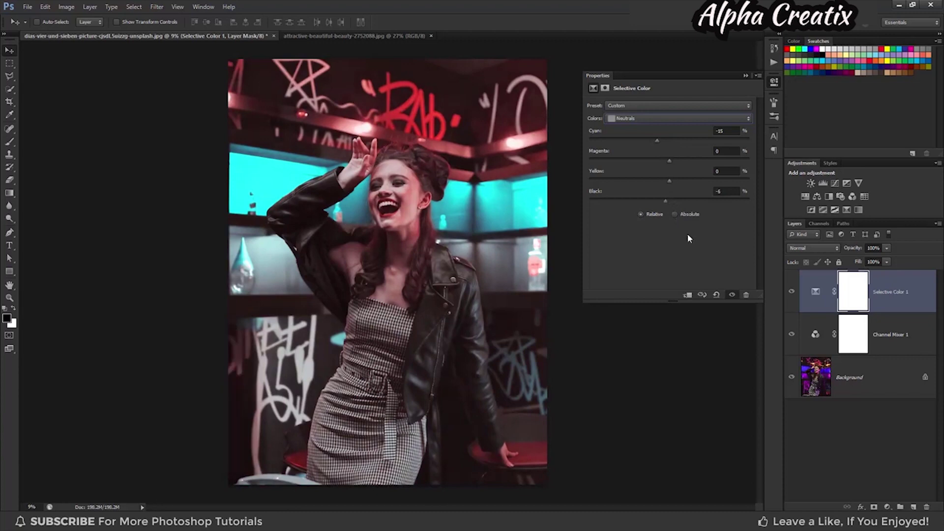
- Deepen the Blacks with Black +10, then toggle the Selective Color layer to compare
click(642, 118)
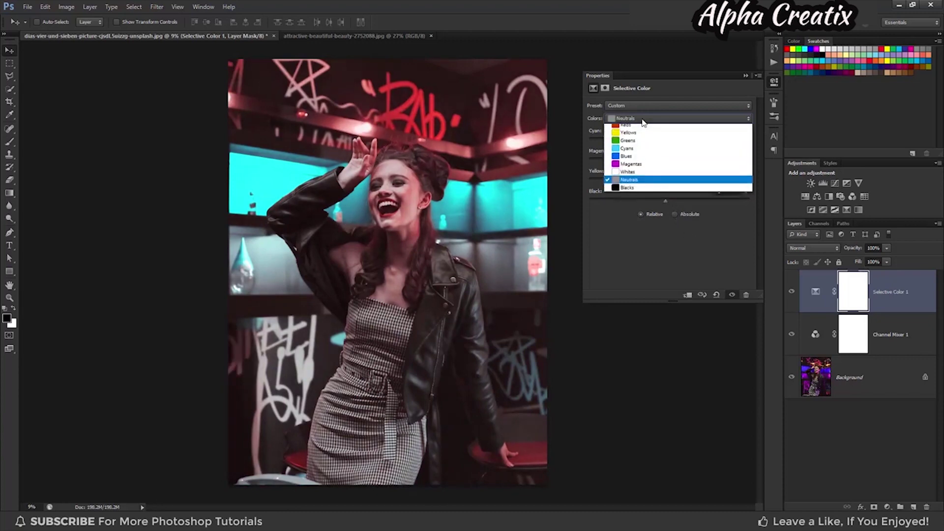
click(638, 193)
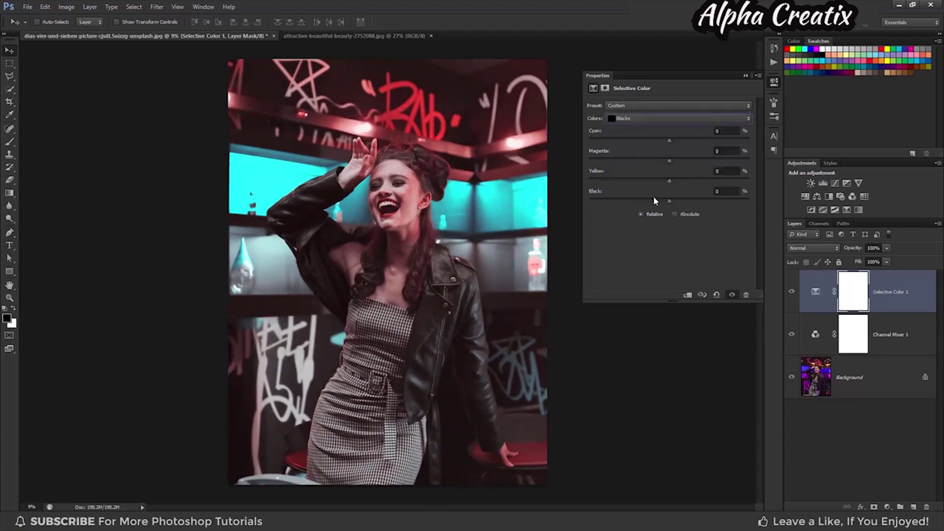
drag(671, 200, 676, 202)
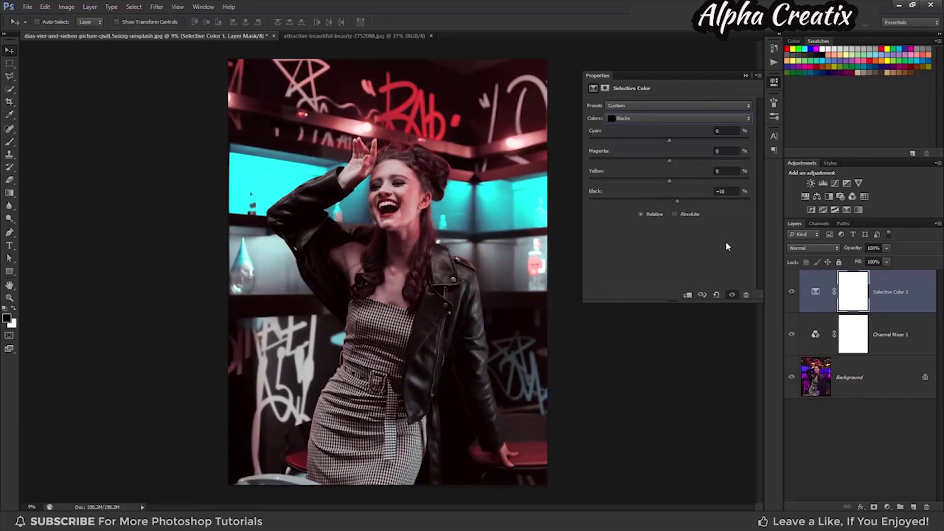
click(746, 75)
click(792, 293)
click(791, 292)
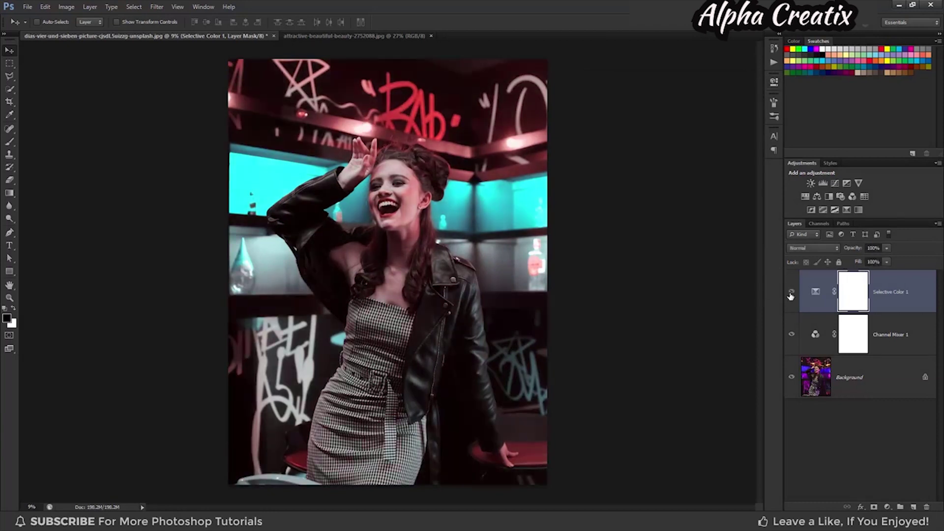
- Add a Color Balance layer: Shadows toward cyan, Midtones Yellow −10, Highlights Red +10
click(888, 507)
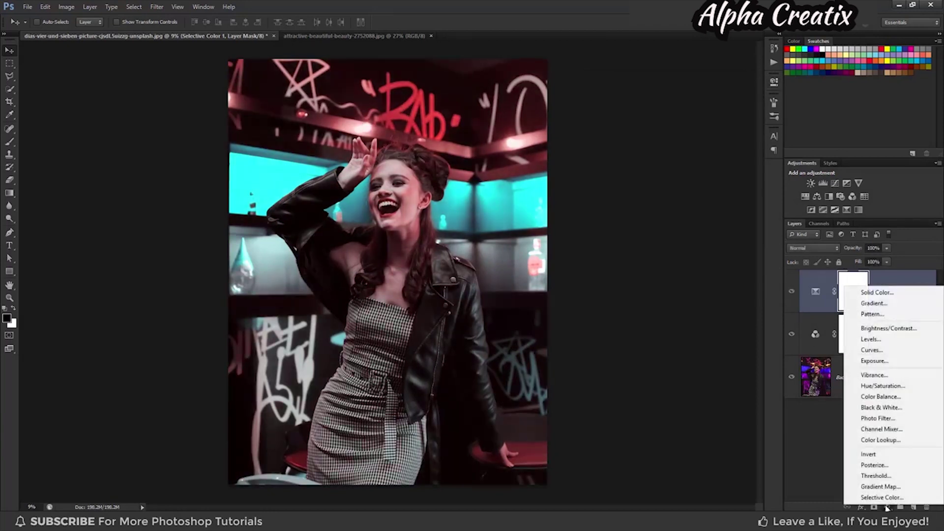
click(880, 396)
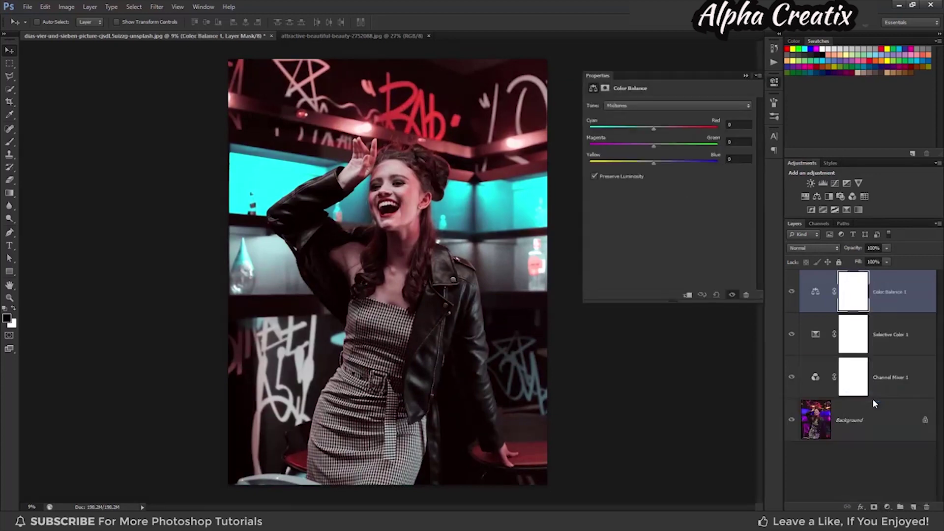
click(652, 106)
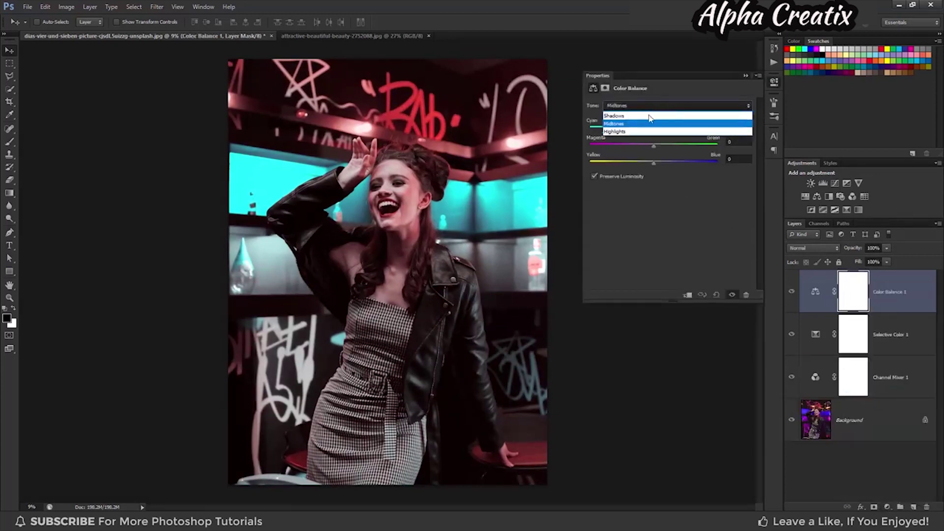
click(651, 117)
text(-10)
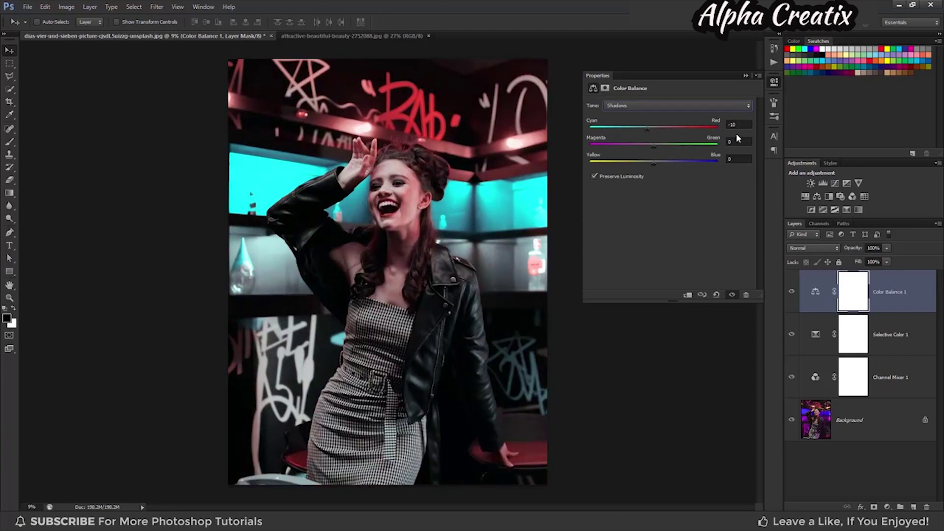
click(656, 106)
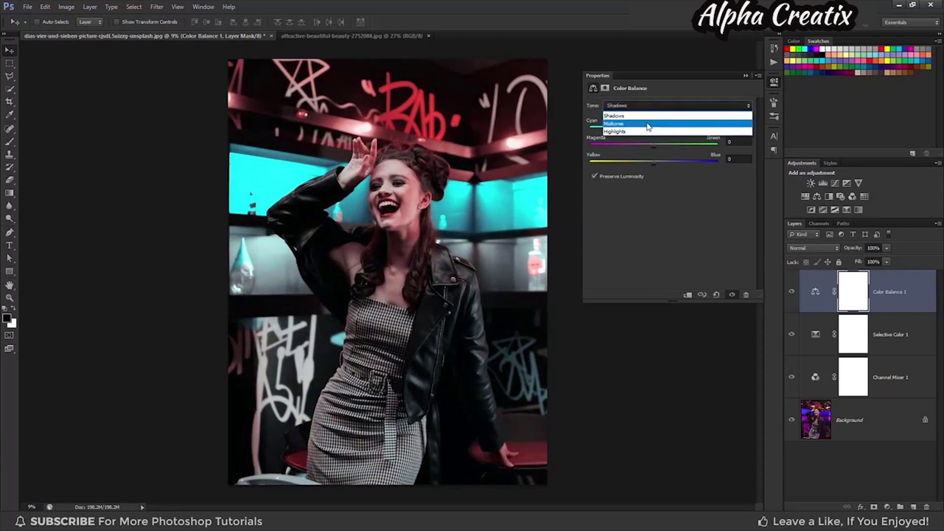
click(648, 123)
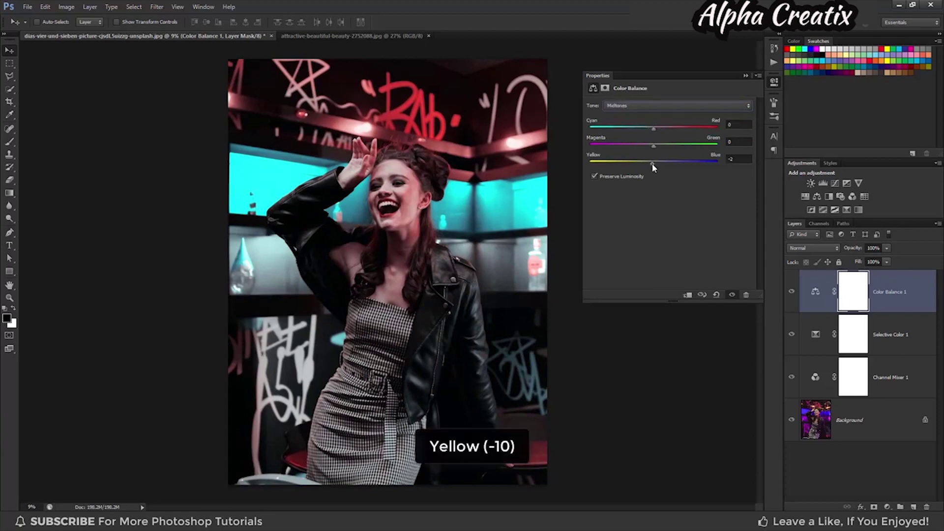
drag(648, 163, 648, 164)
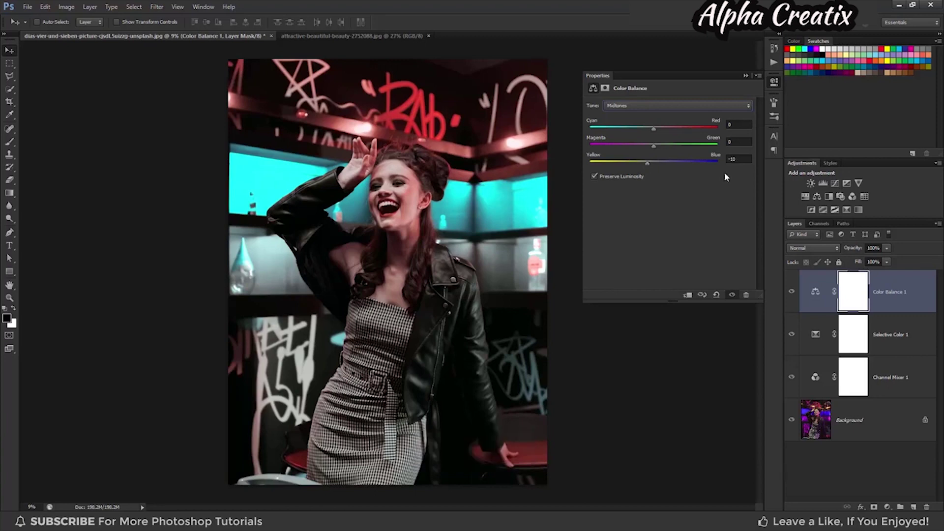
click(637, 106)
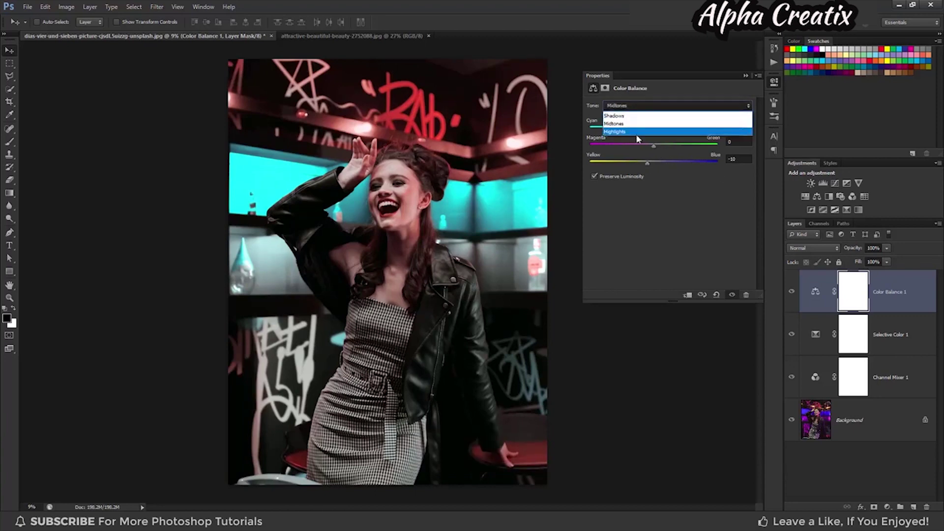
click(638, 131)
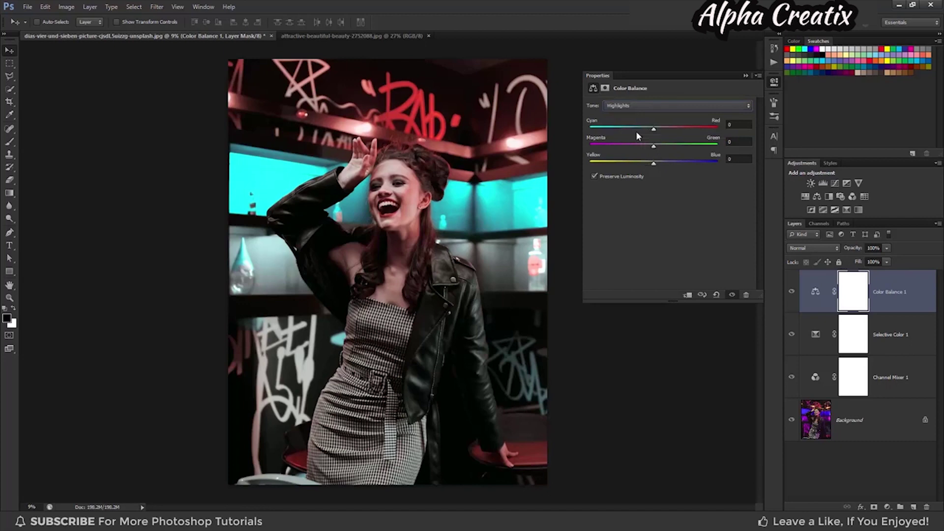
drag(655, 129, 660, 128)
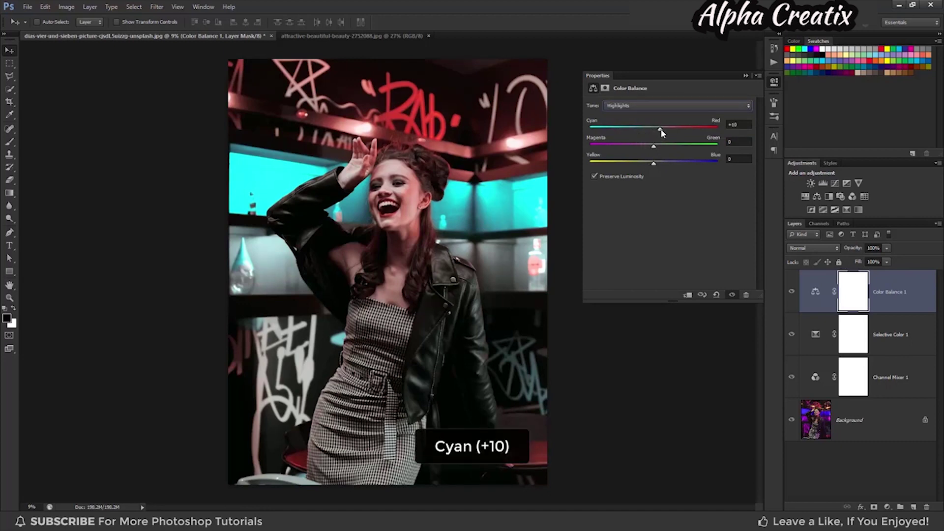
click(745, 75)
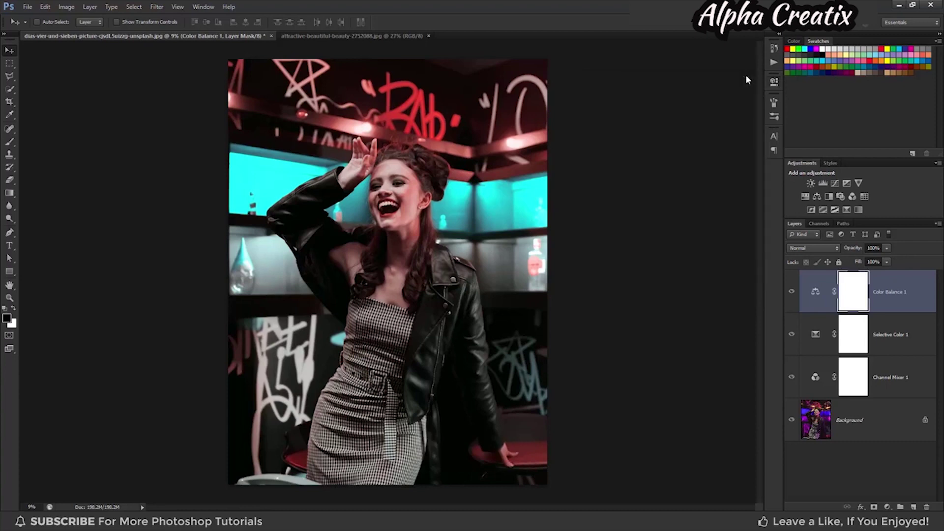
- Add a Red-channel Curves layer with shadows lifted to 14 and highlights lowered to 240
click(887, 508)
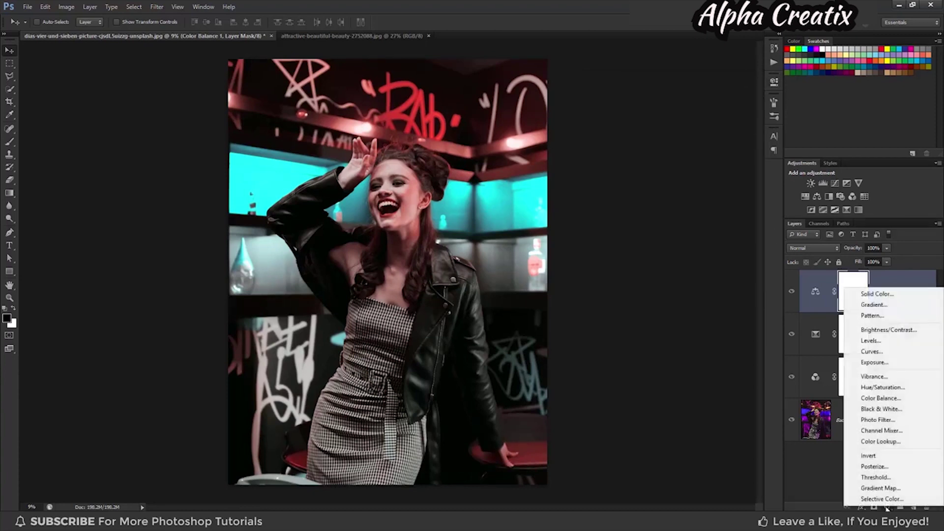
click(875, 352)
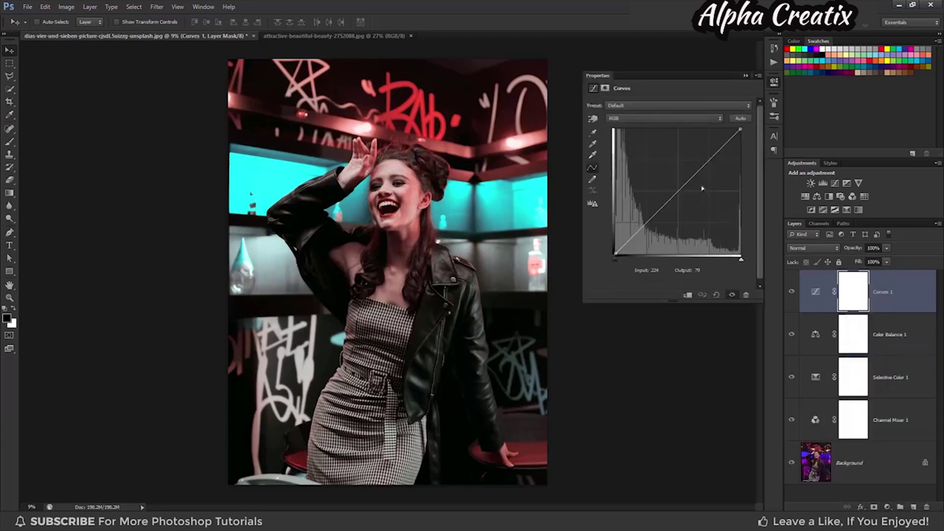
click(645, 118)
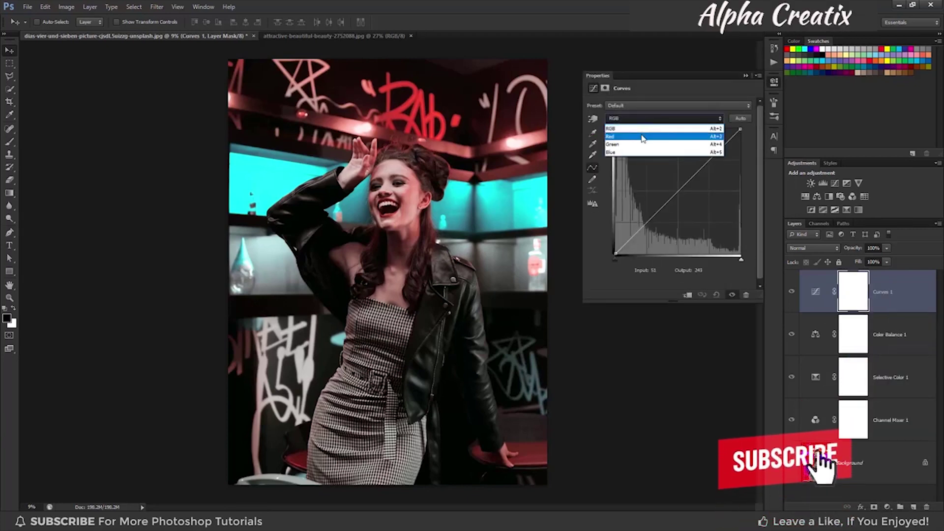
click(643, 138)
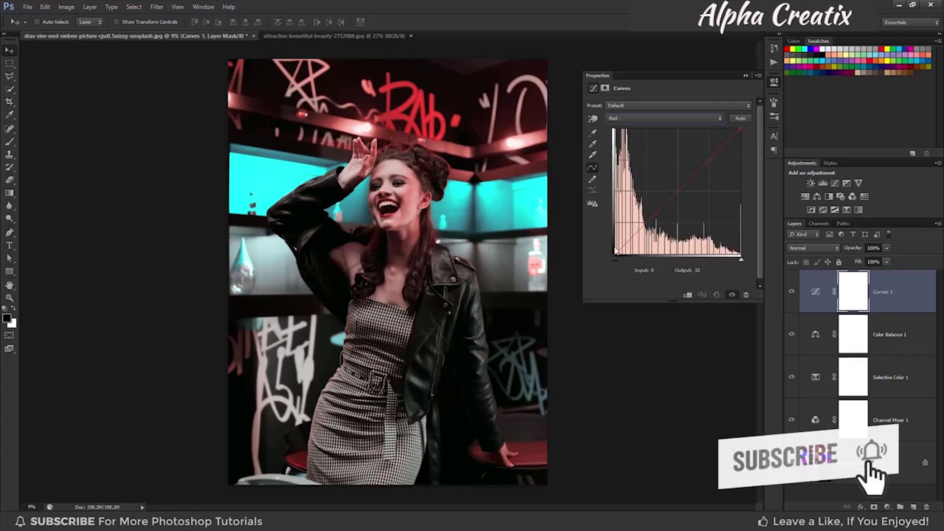
drag(615, 253, 610, 246)
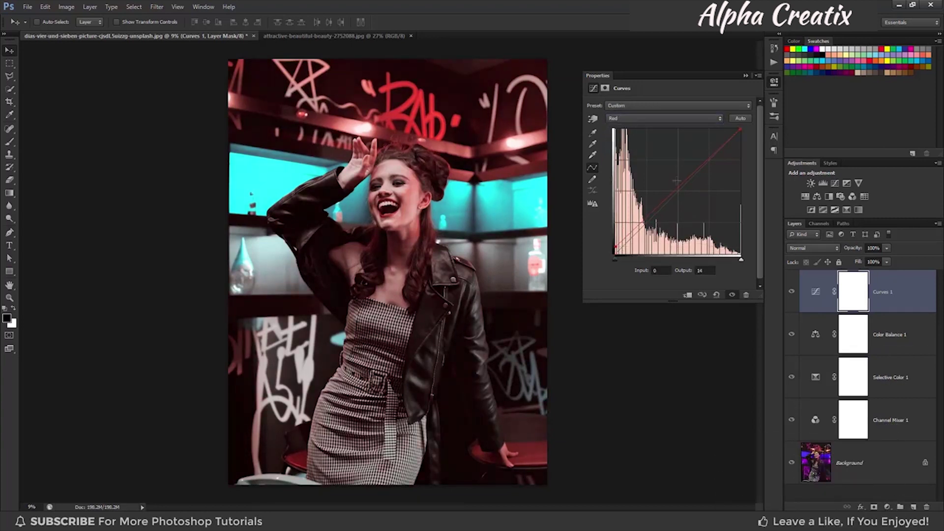
drag(740, 129, 752, 134)
click(747, 76)
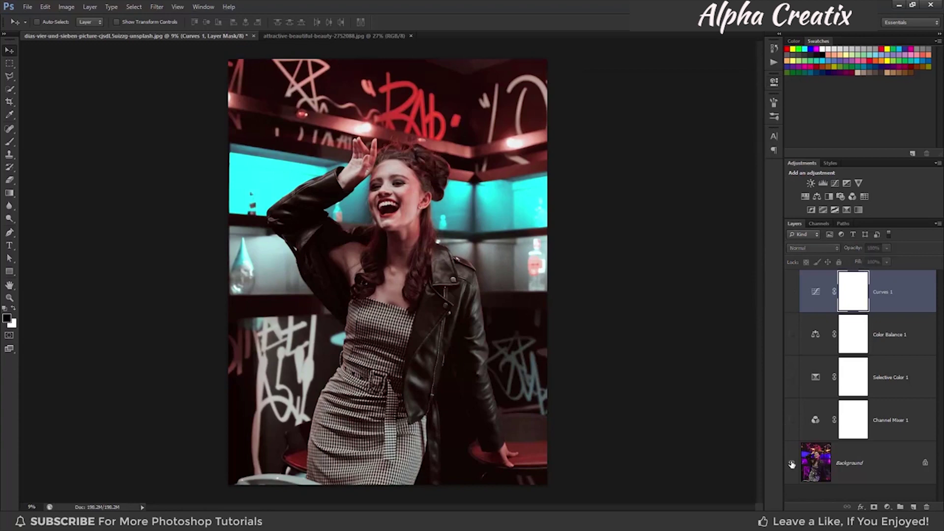
- Toggle all adjustments on and off to compare the grade with the original
alt+click(792, 464)
alt+click(792, 464)
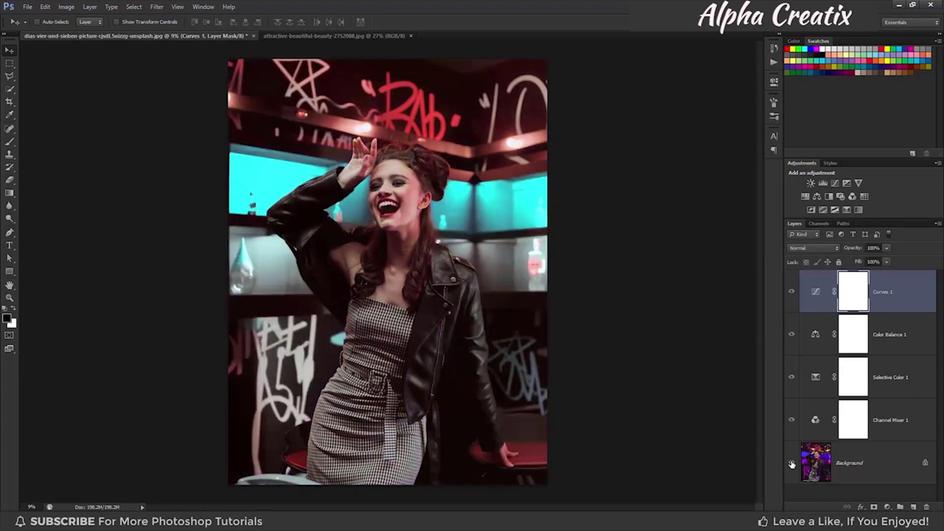
alt+click(792, 464)
alt+click(792, 464)
alt+click(792, 464)
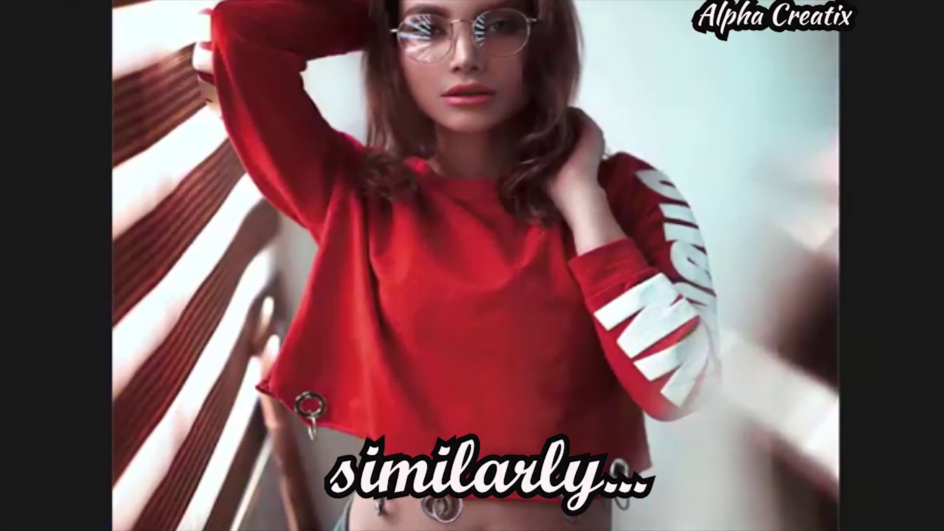